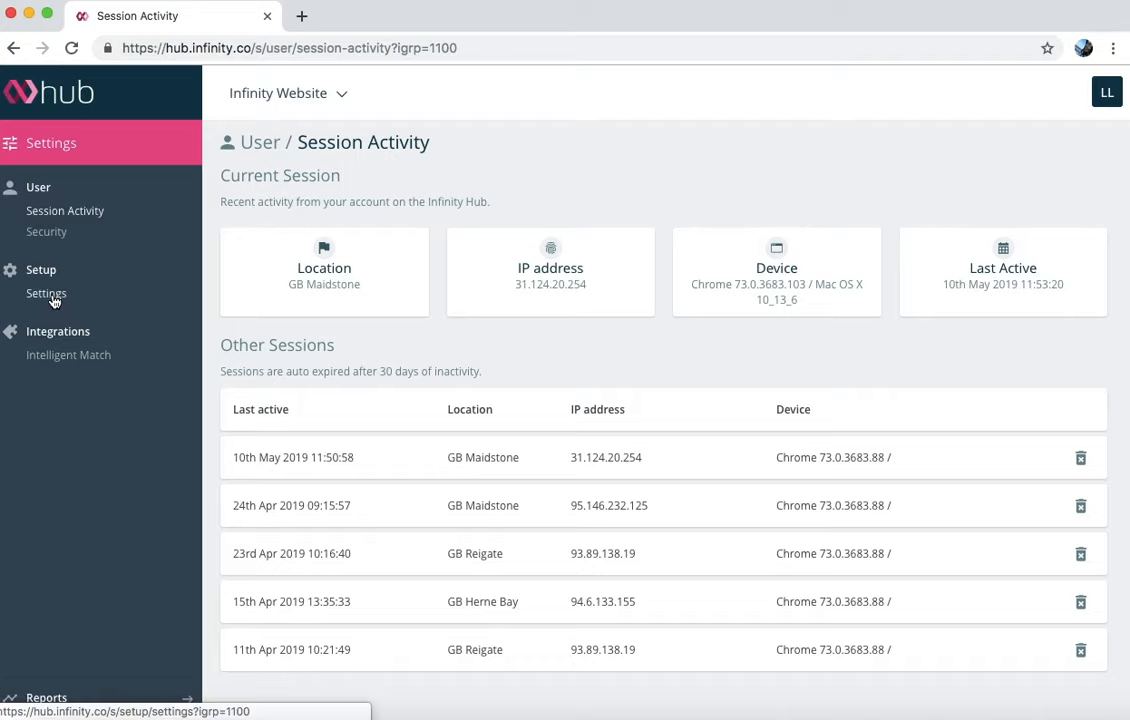
# - Open the Infinity JavaScript page in the tracking settings and highlight the Google Analytics line and the full tracking code for review
pyautogui.click(53, 299)
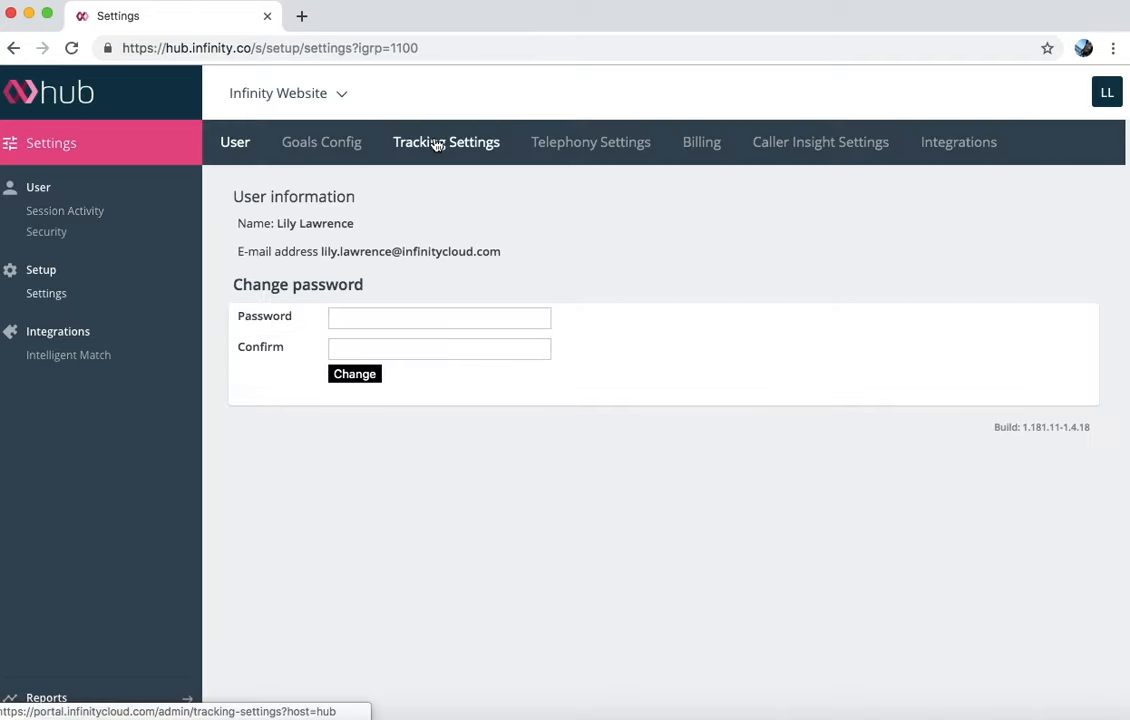
pyautogui.click(437, 145)
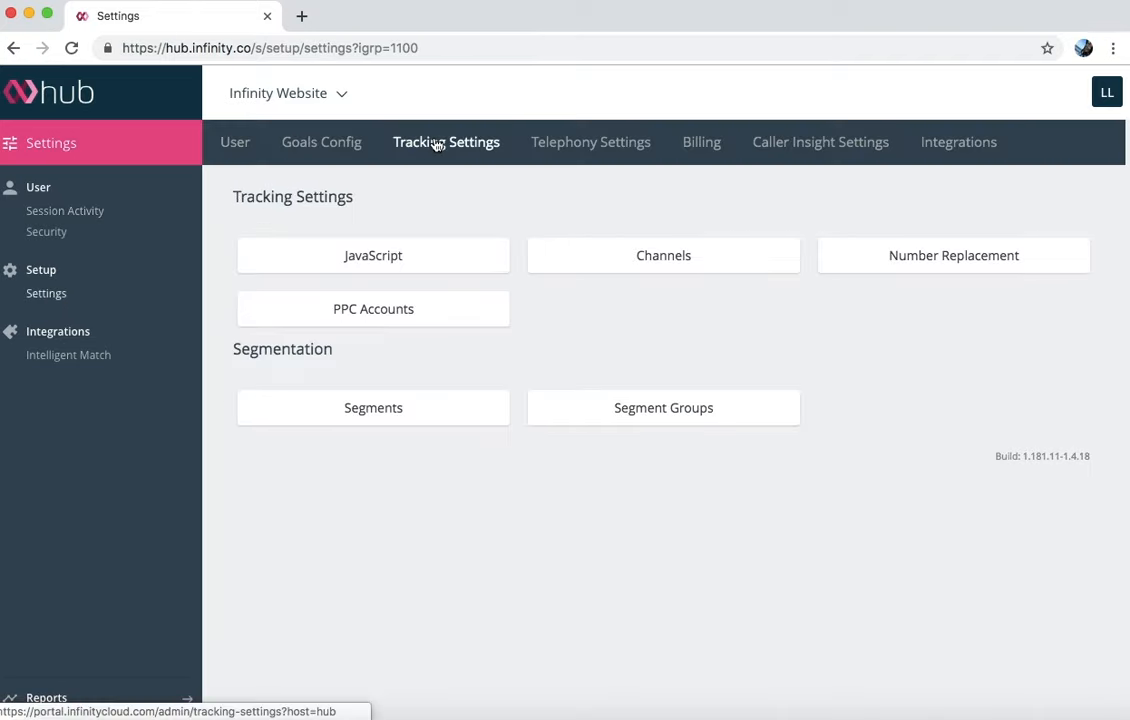
pyautogui.click(408, 257)
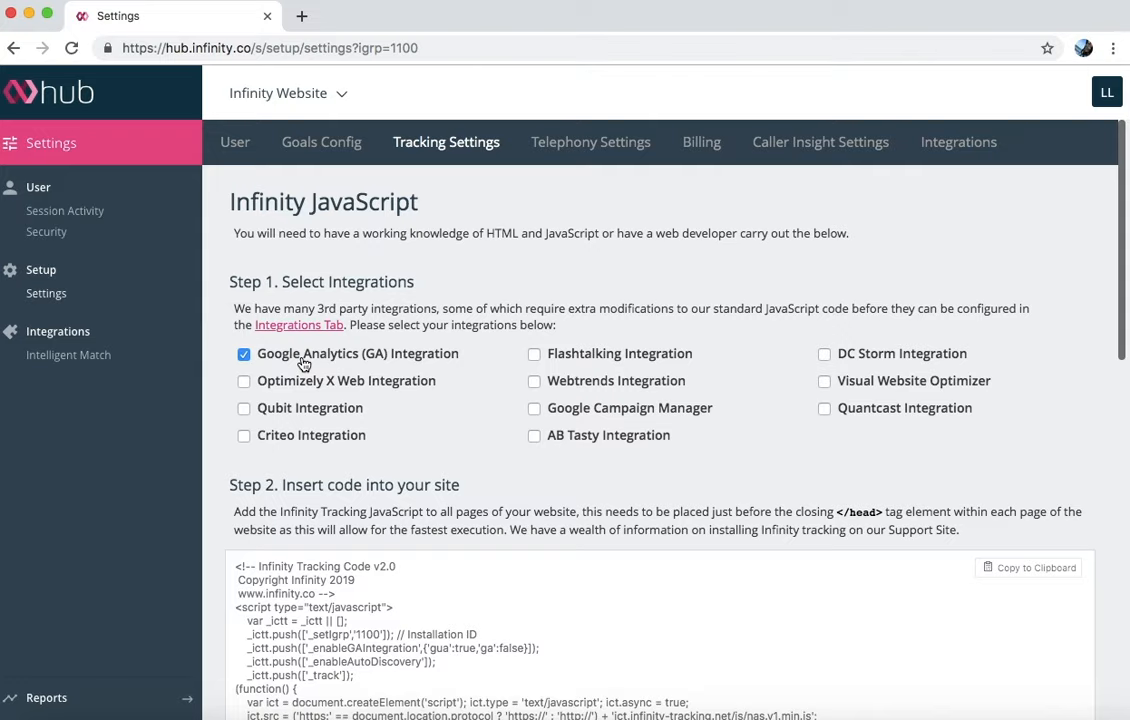
pyautogui.moveTo(542, 648); pyautogui.dragTo(244, 650)
pyautogui.press('super+a')
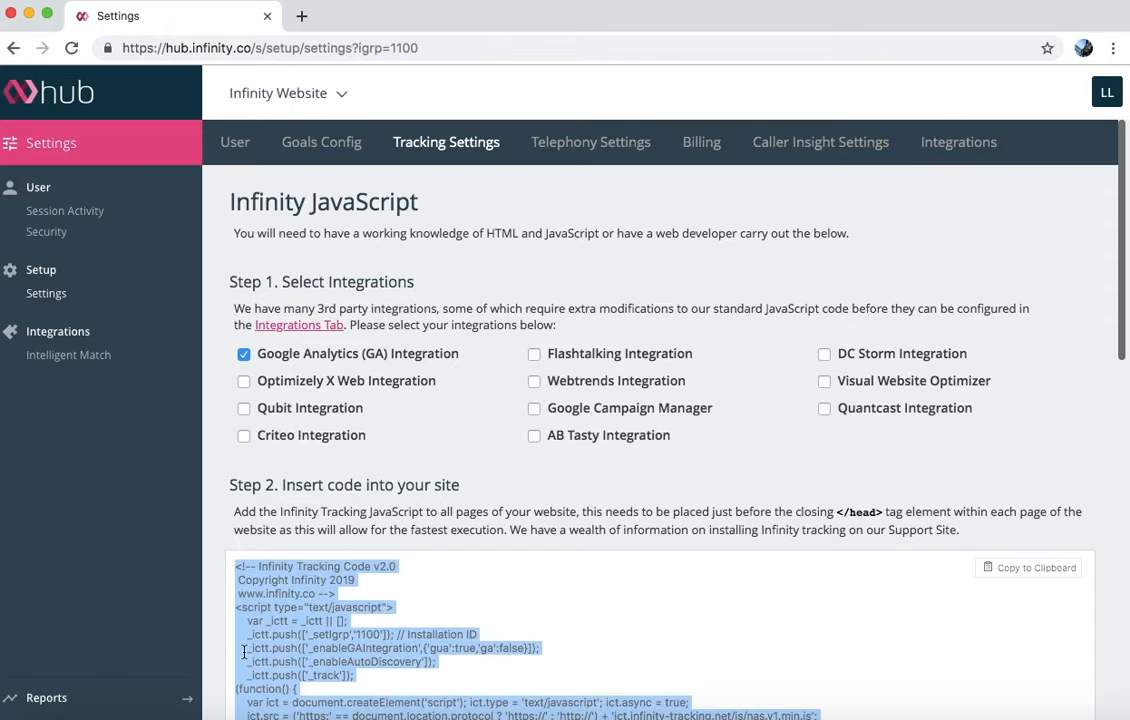
pyautogui.click(586, 532)
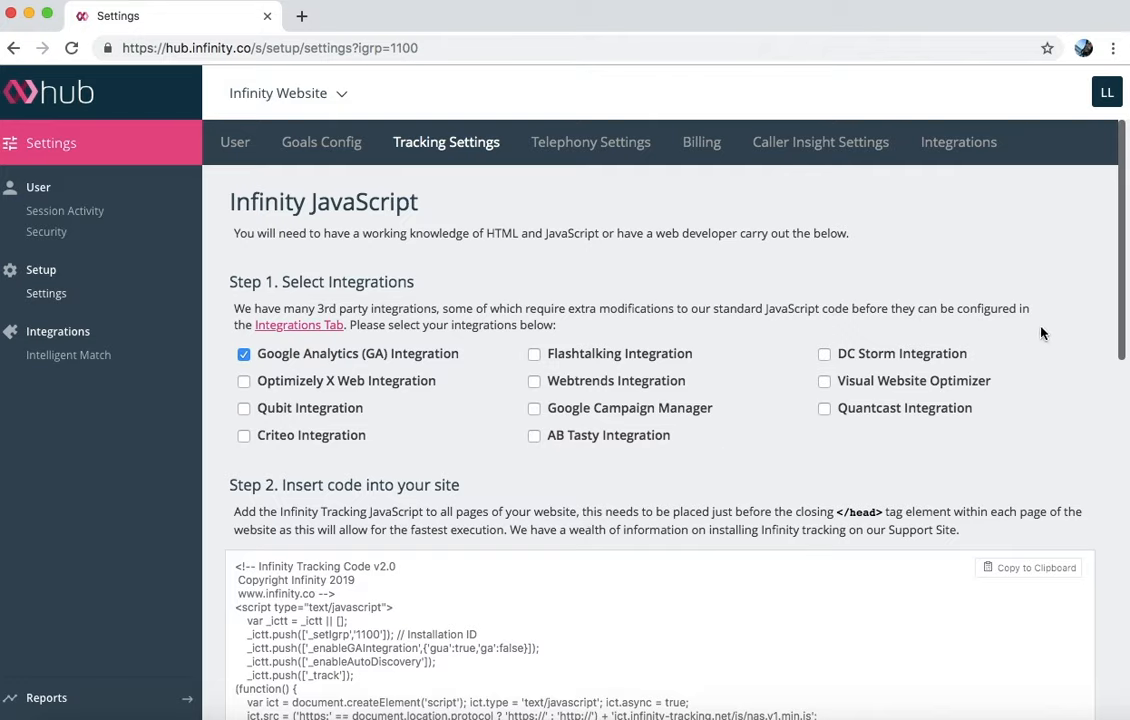
# - Start creating a new integration of type Google Analytics
pyautogui.click(941, 146)
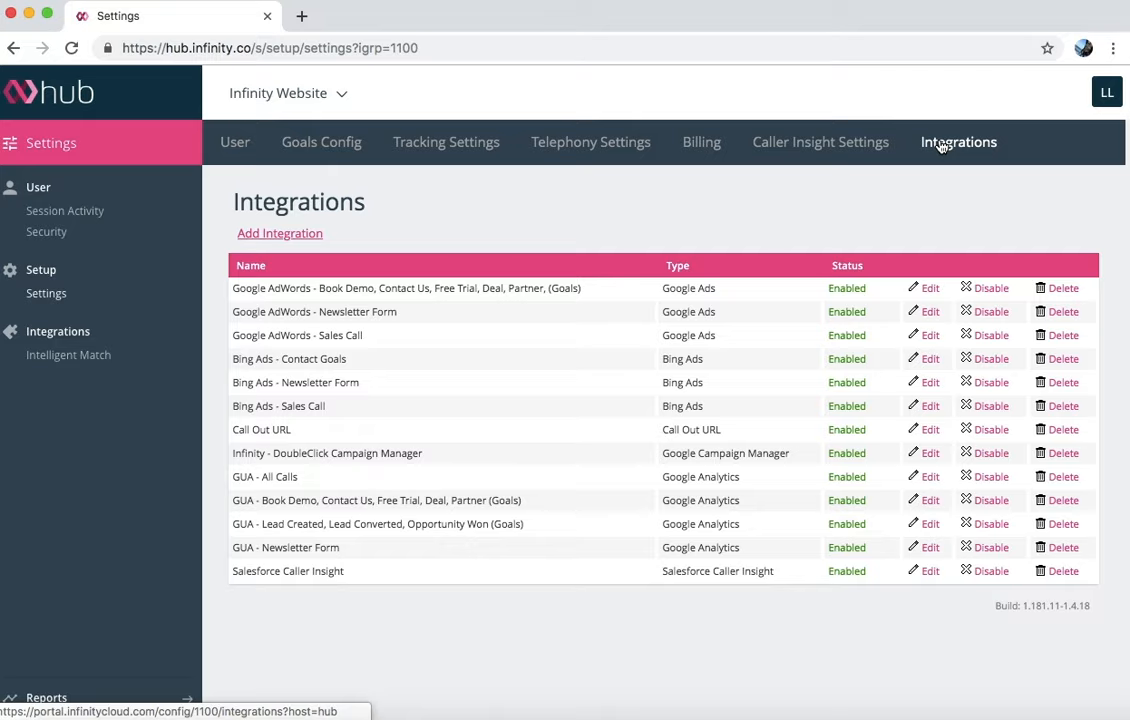
pyautogui.click(308, 236)
pyautogui.click(427, 296)
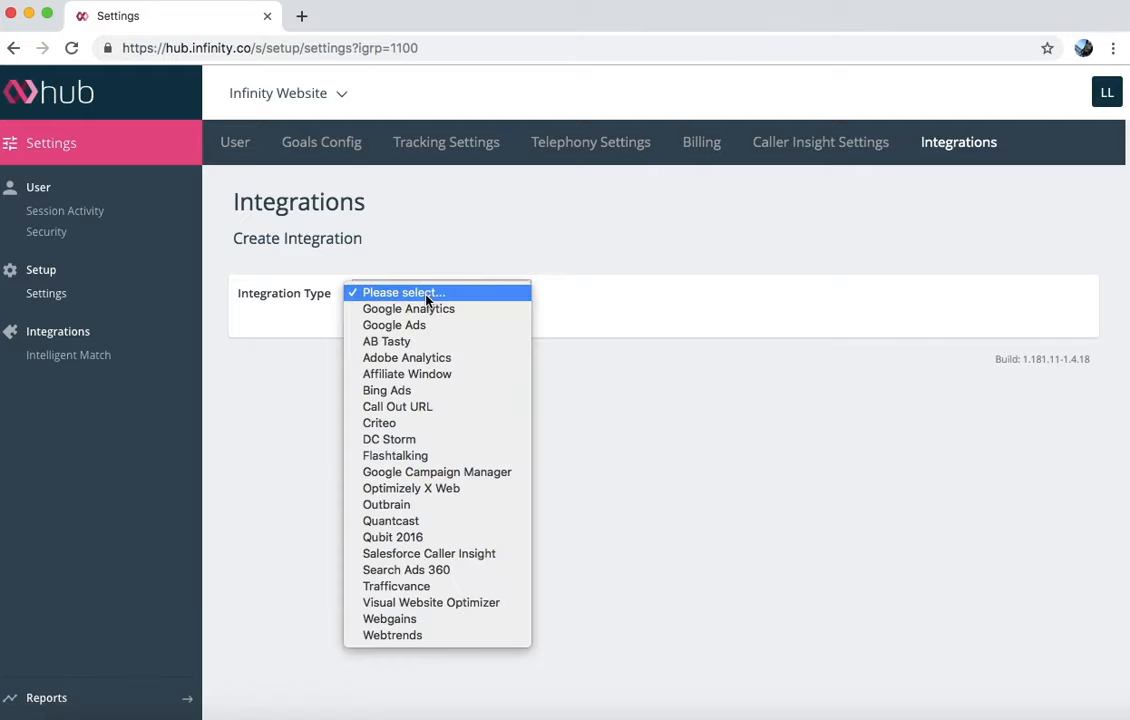
pyautogui.click(424, 309)
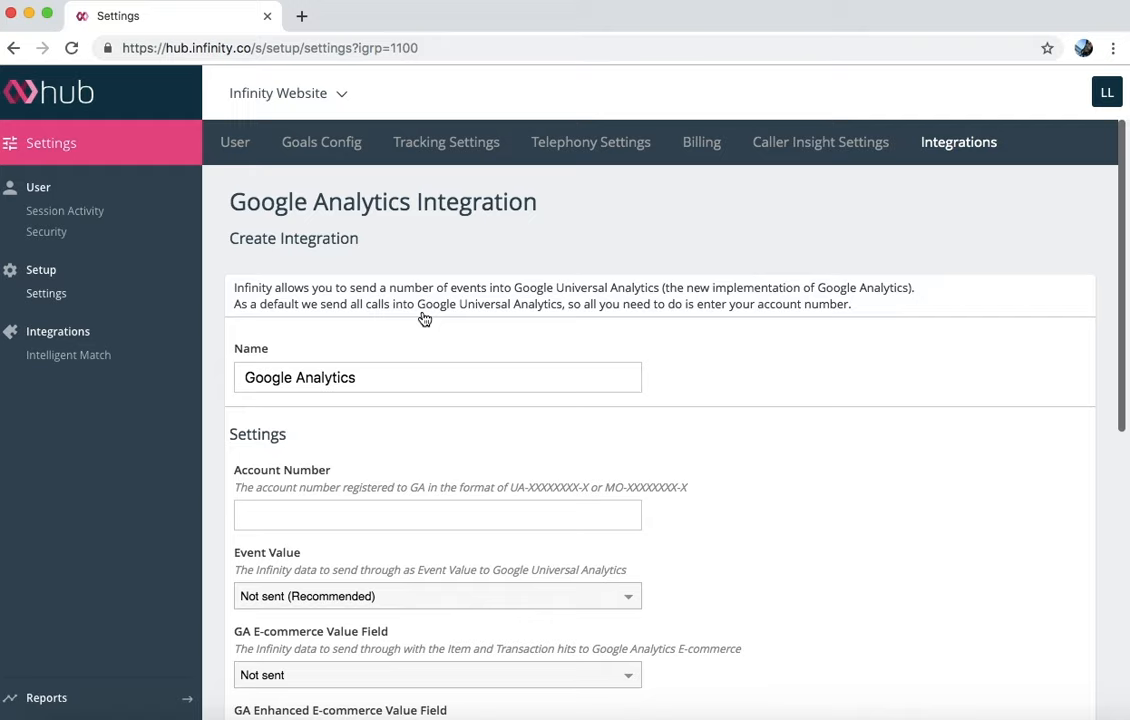
# - Enter the Google Analytics account number and keep Event Value at Not sent (Recommended)
pyautogui.click(383, 509)
pyautogui.write('Ua-123')
pyautogui.click(401, 597)
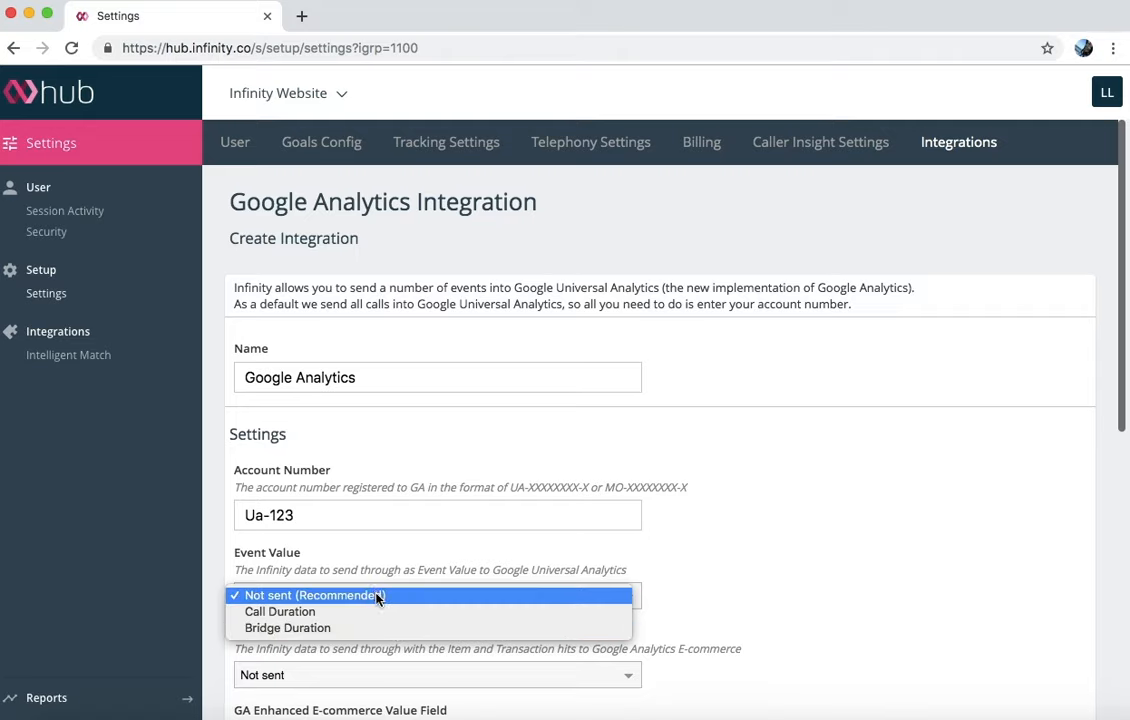
pyautogui.click(378, 597)
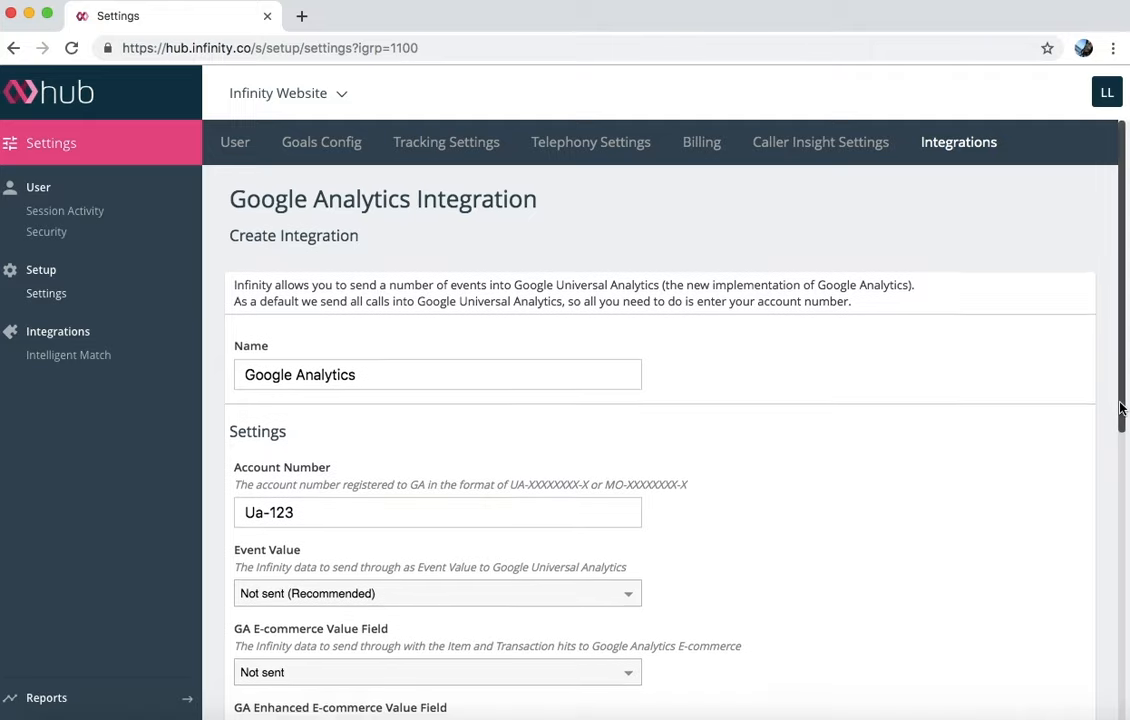
# - Add a send condition so all calls are sent when goal is 'CA Negative Keyword Score'
pyautogui.moveTo(1121, 407); pyautogui.dragTo(1105, 608)
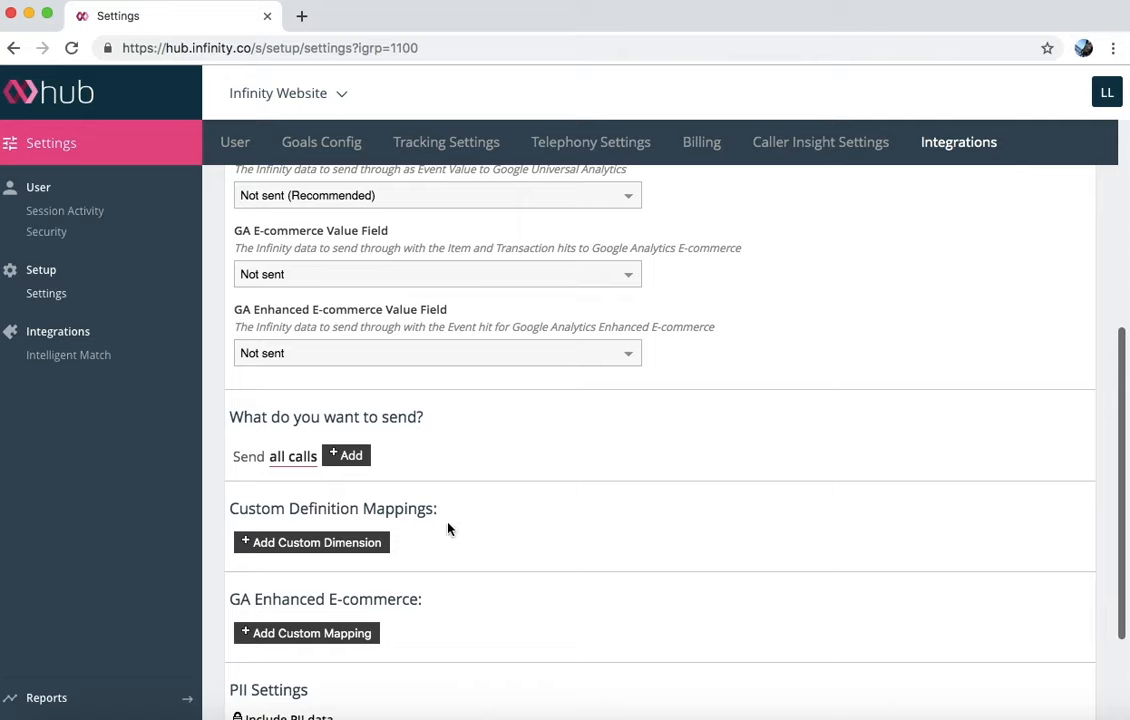
pyautogui.click(352, 457)
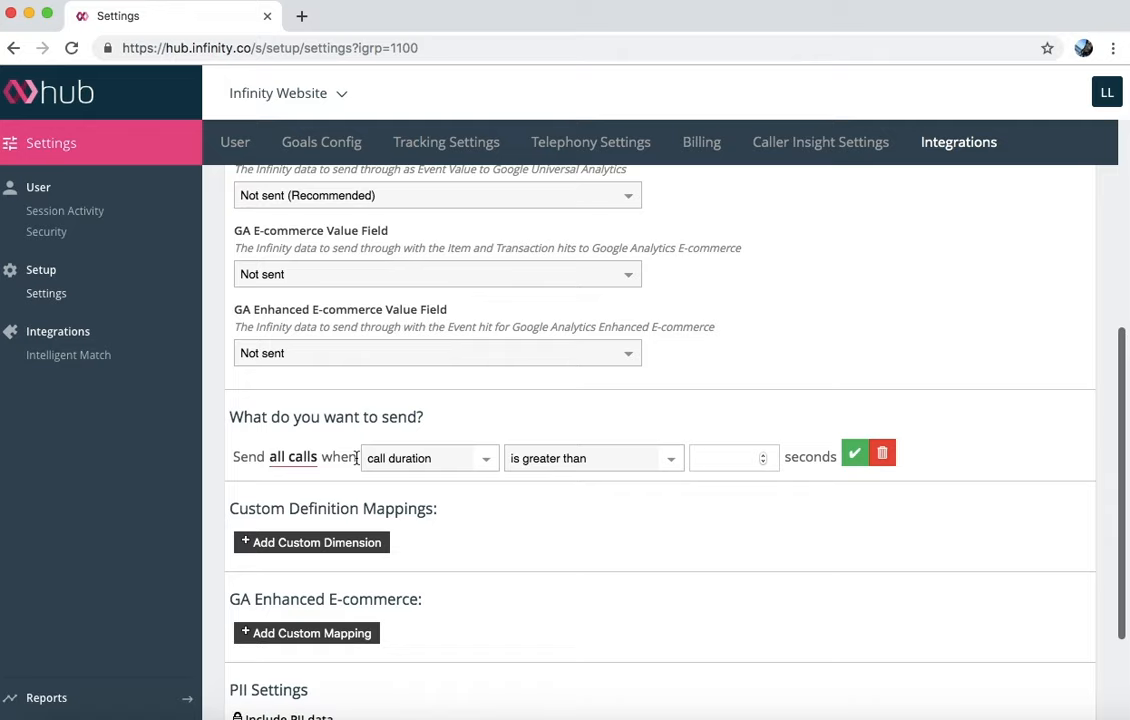
pyautogui.click(496, 458)
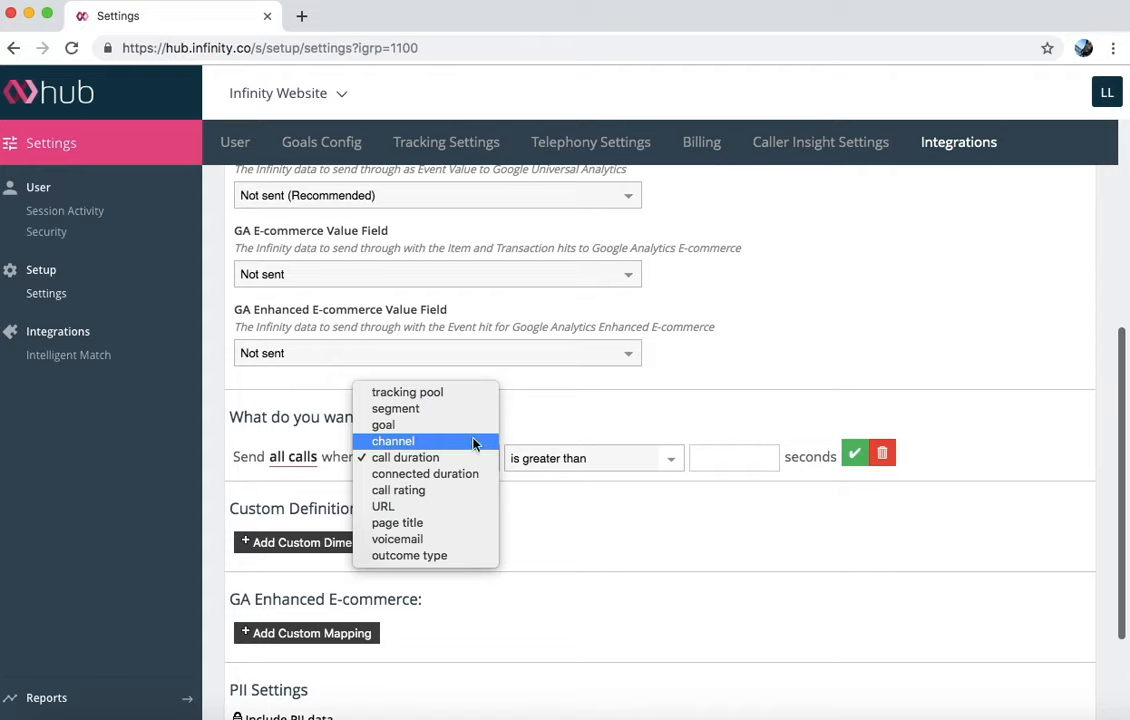
pyautogui.click(463, 426)
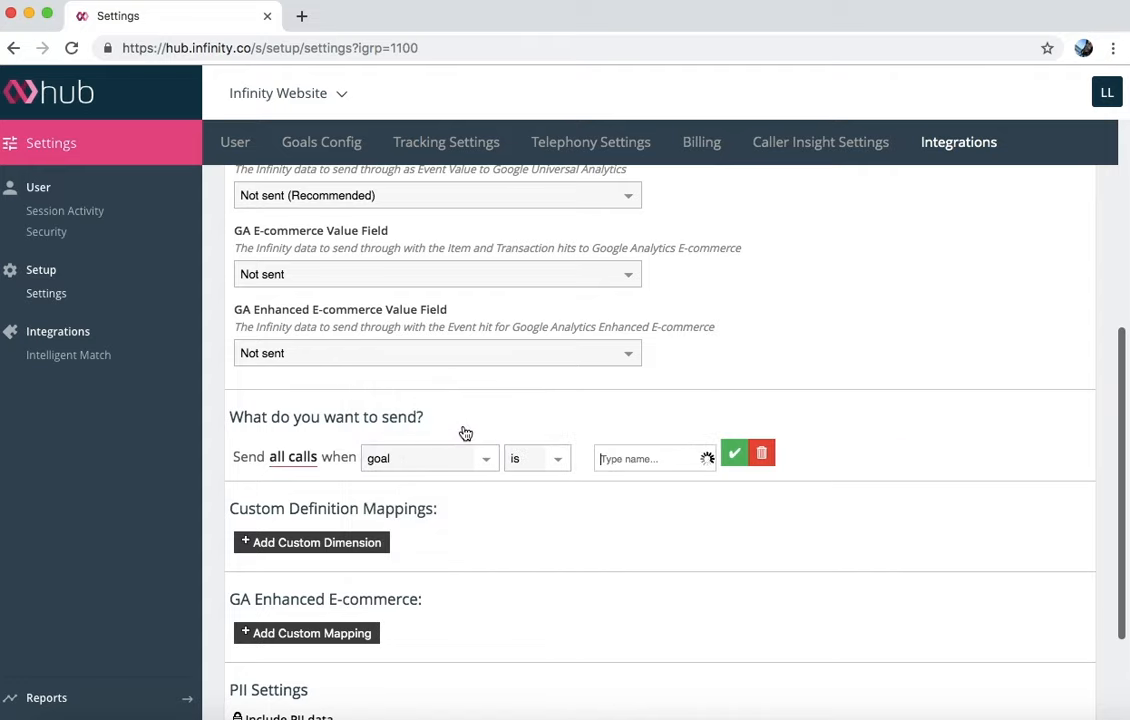
pyautogui.click(624, 495)
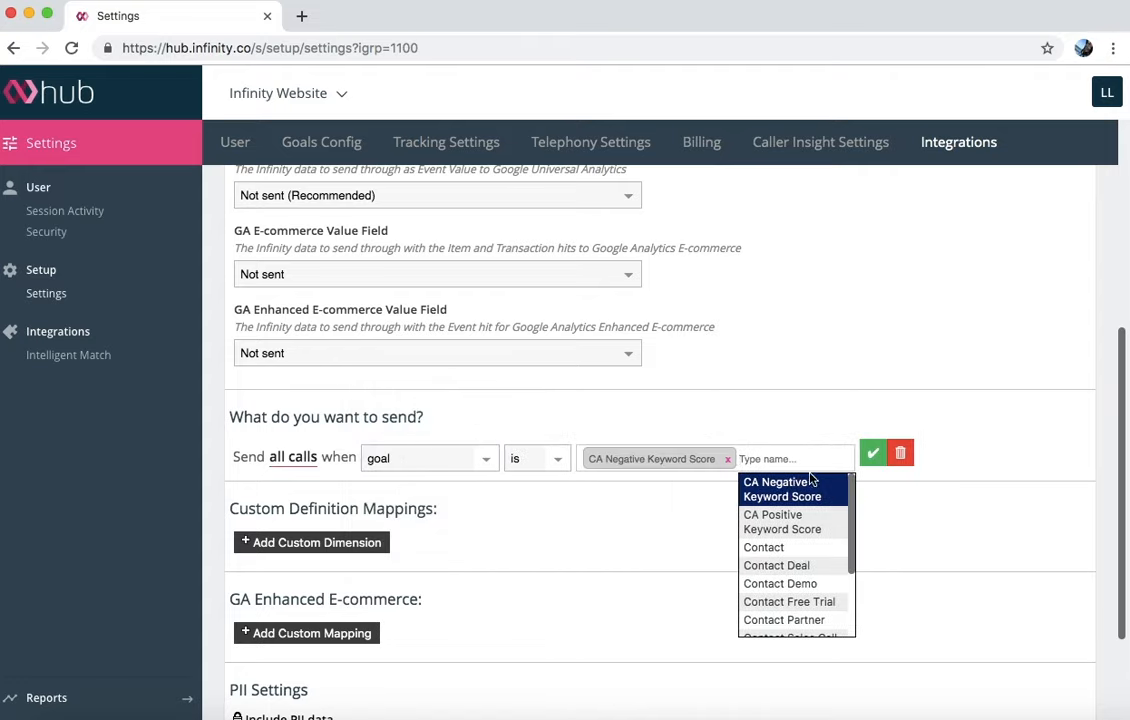
pyautogui.click(876, 462)
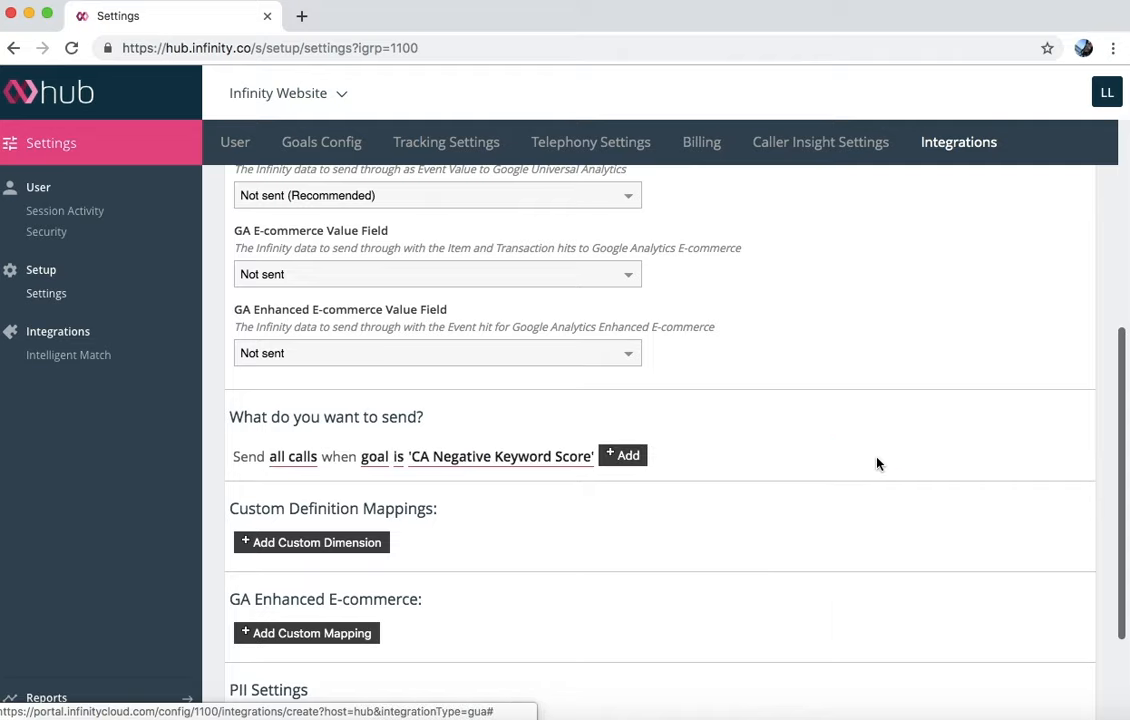
# - Add a second send condition requiring that outcome type is 'Normal'
pyautogui.click(622, 456)
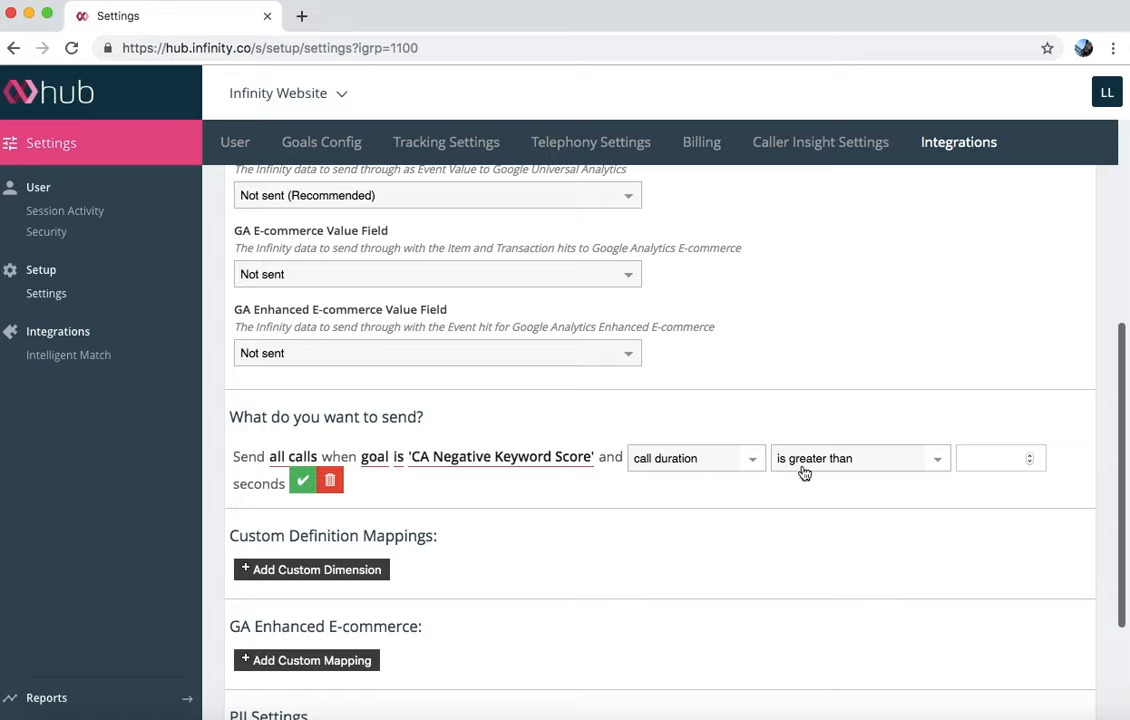
pyautogui.click(755, 466)
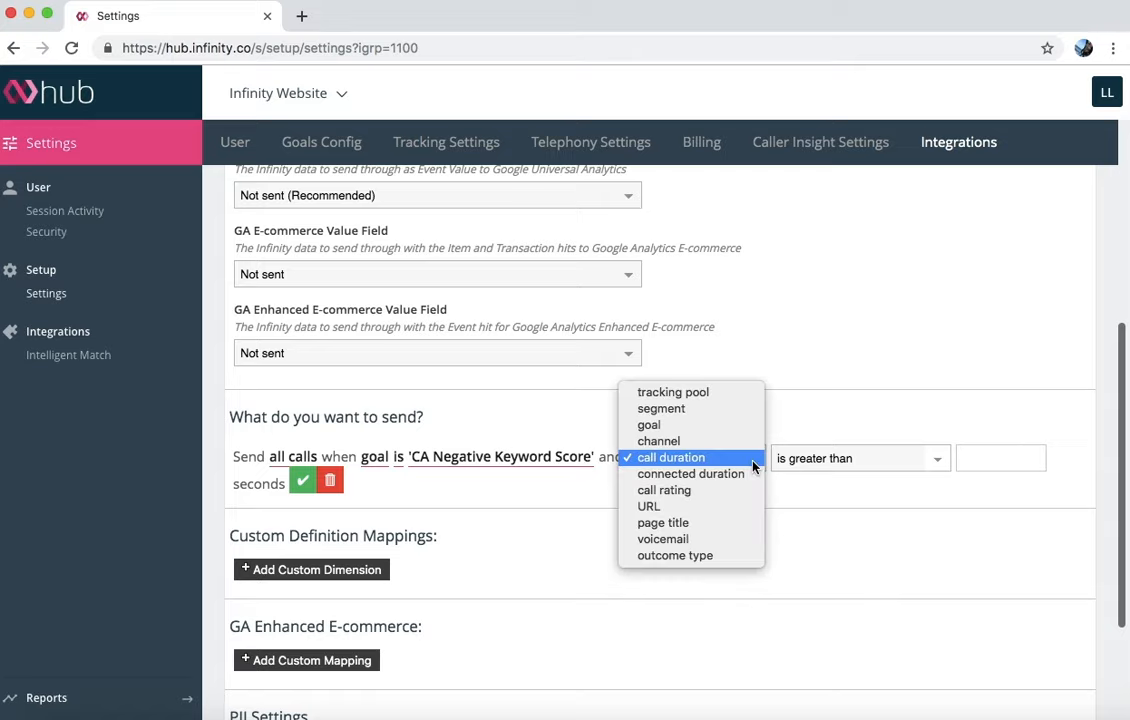
pyautogui.click(741, 557)
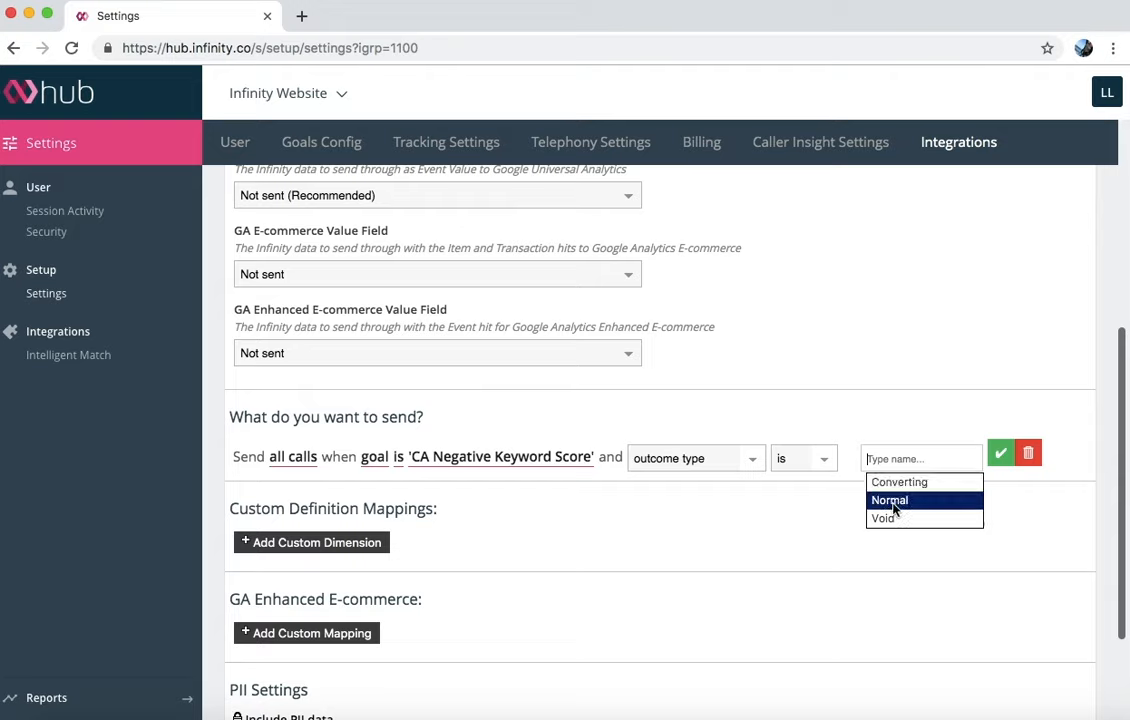
pyautogui.click(890, 500)
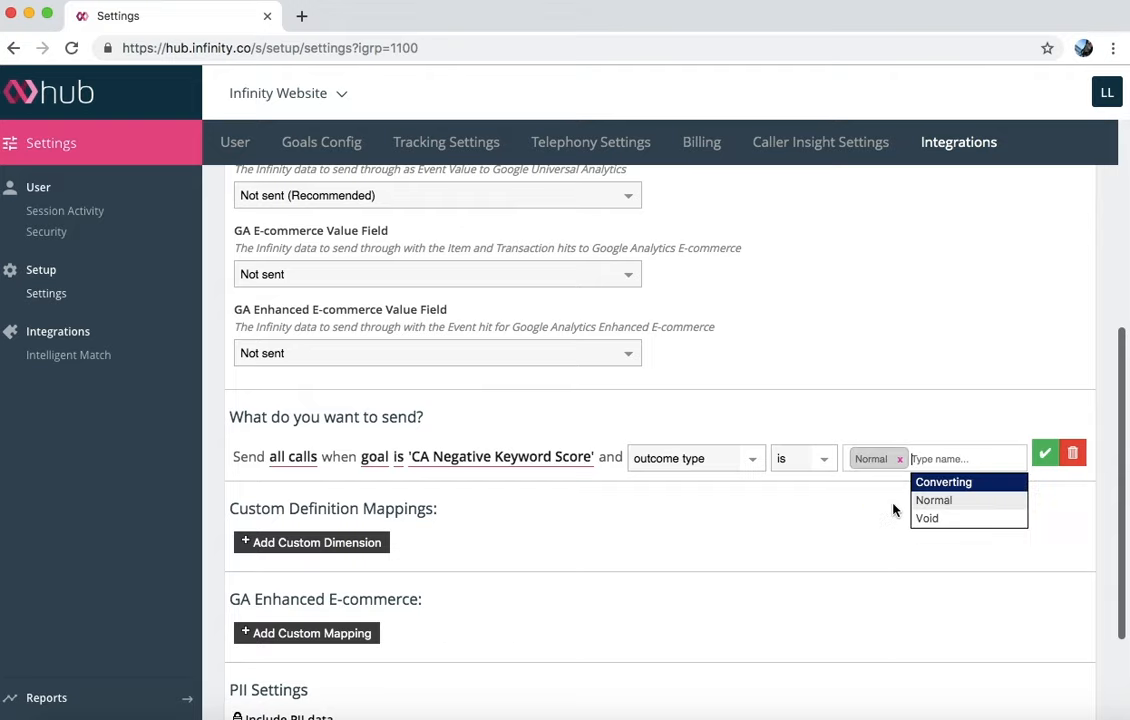
pyautogui.click(1044, 454)
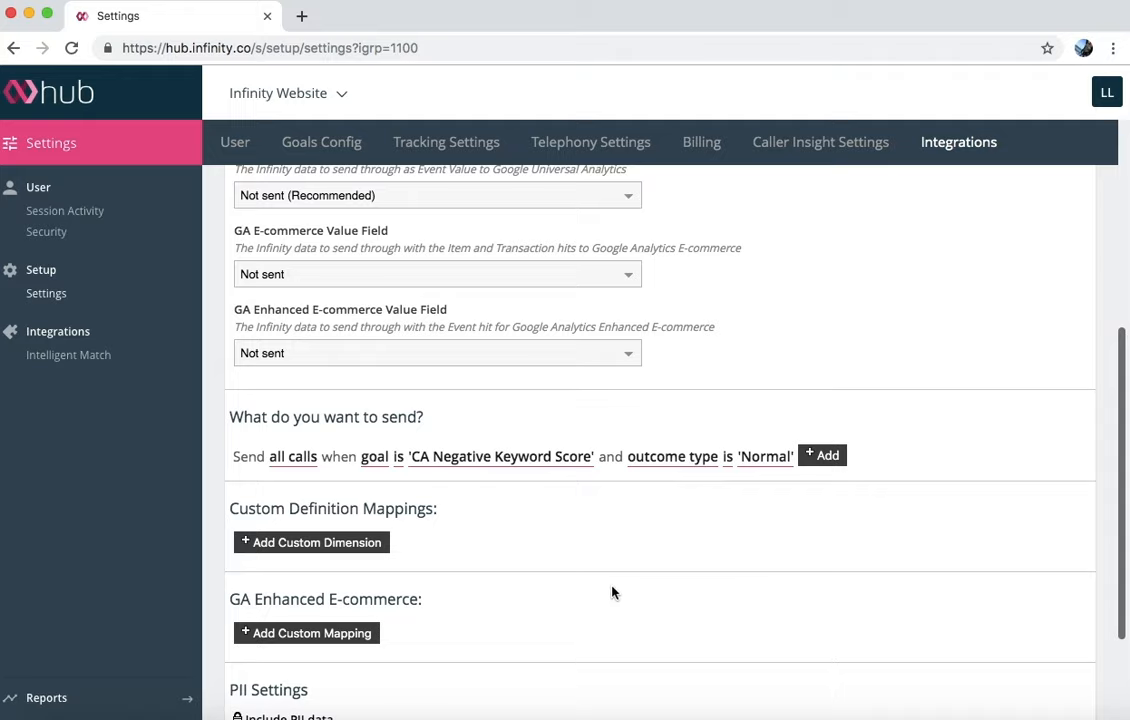
# - Add a custom definition mapping that sends Segment ID to Google Analytics dimension 4
pyautogui.click(375, 543)
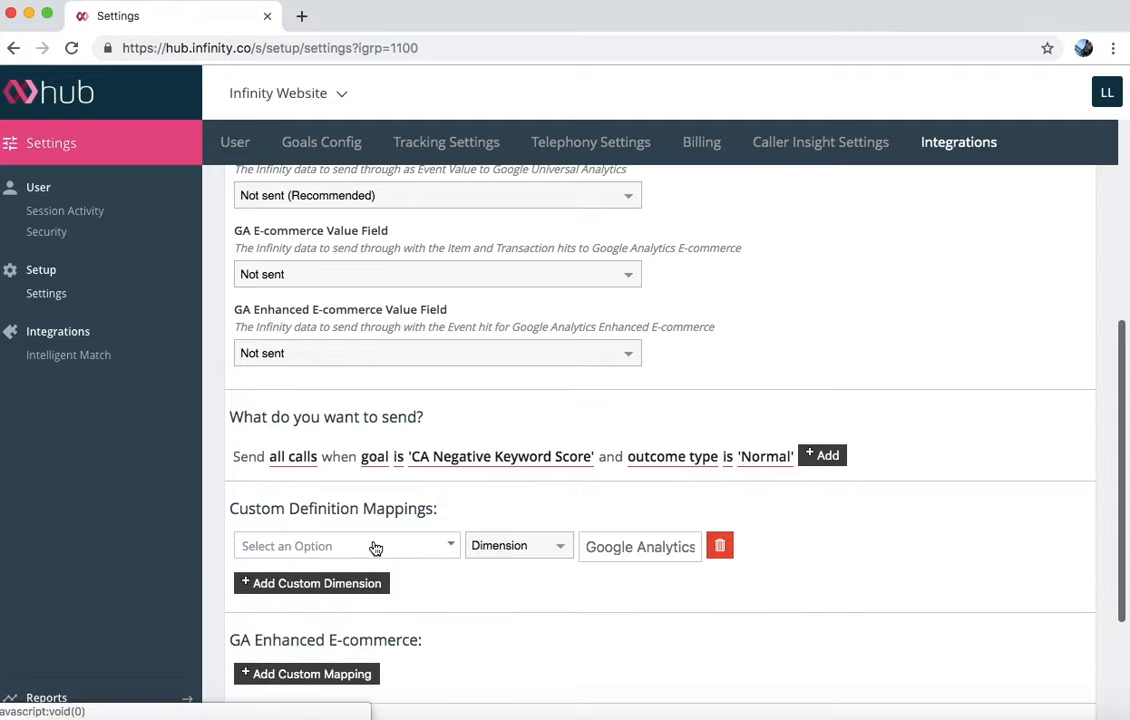
pyautogui.click(374, 546)
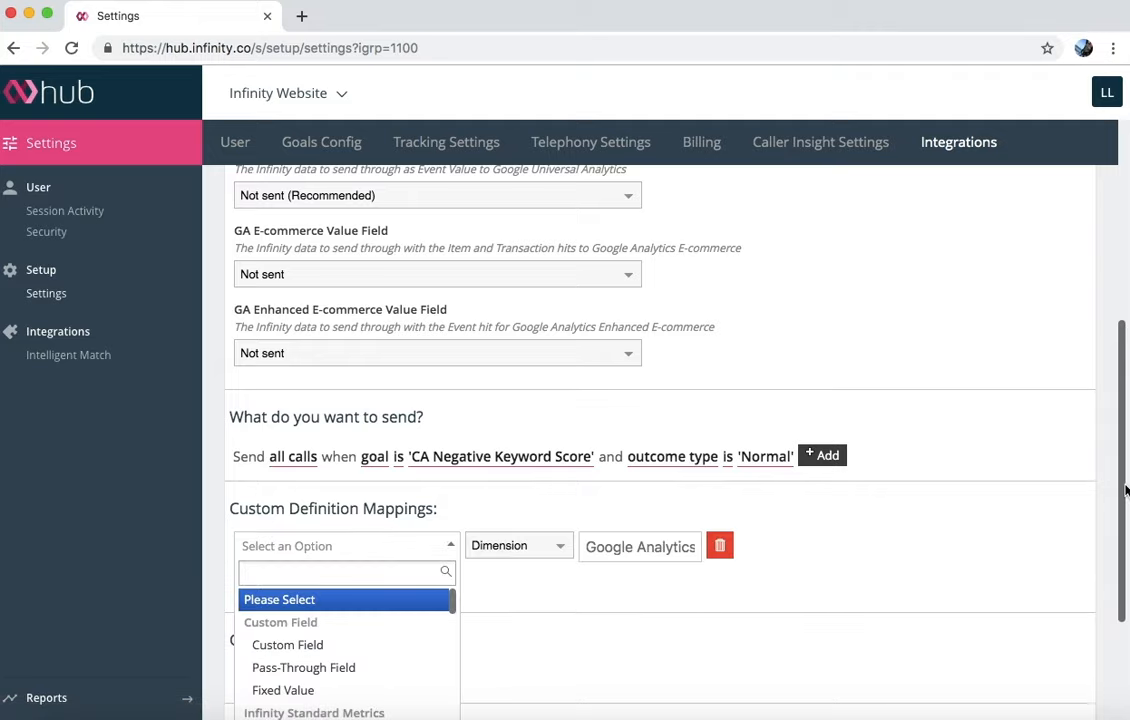
pyautogui.scroll(-1, 1121, 517)
pyautogui.scroll(-3, 1121, 517)
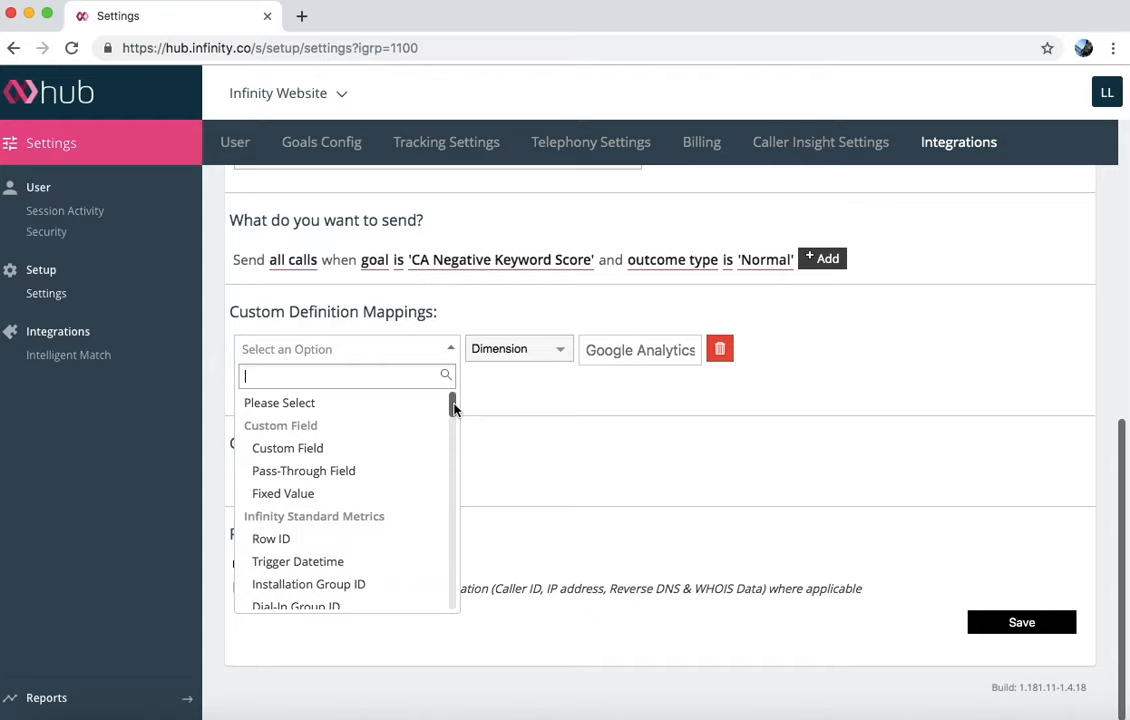
pyautogui.moveTo(454, 404); pyautogui.dragTo(454, 428)
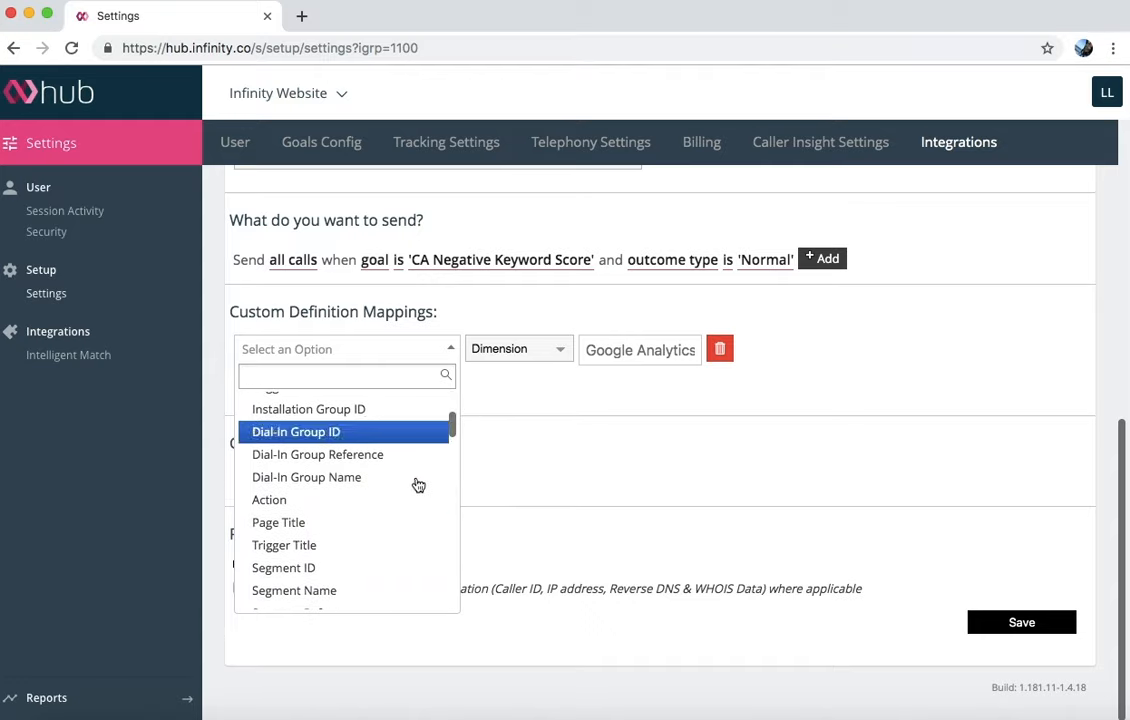
pyautogui.click(359, 573)
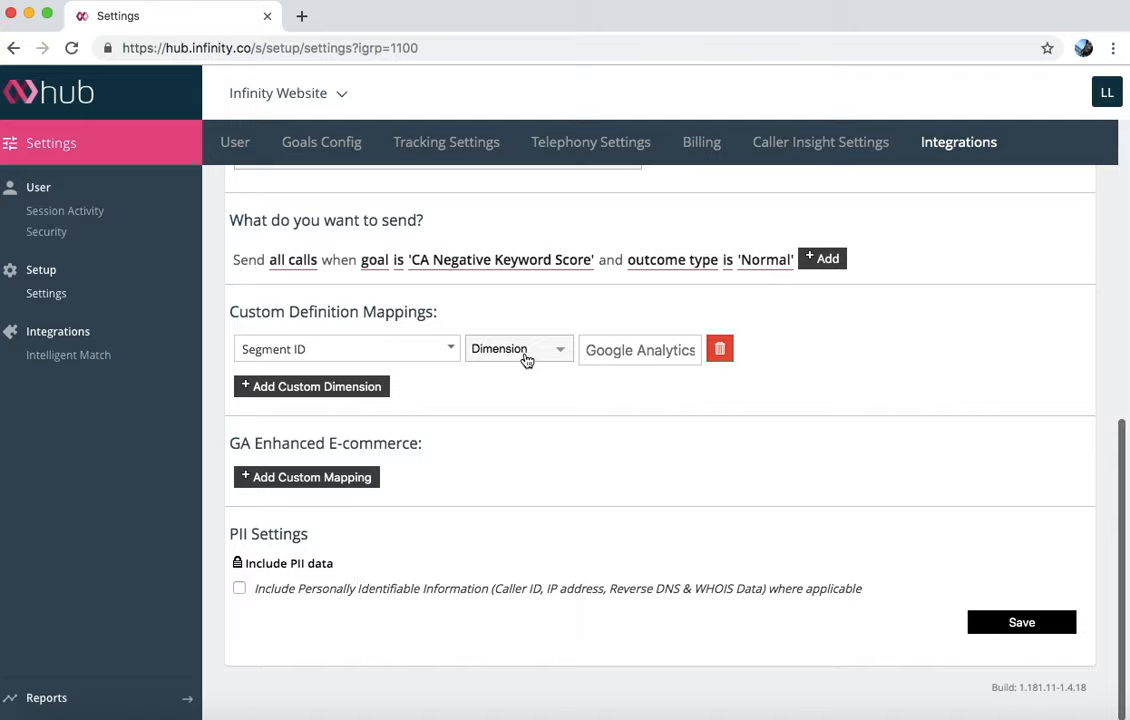
pyautogui.click(598, 349)
pyautogui.write('4')
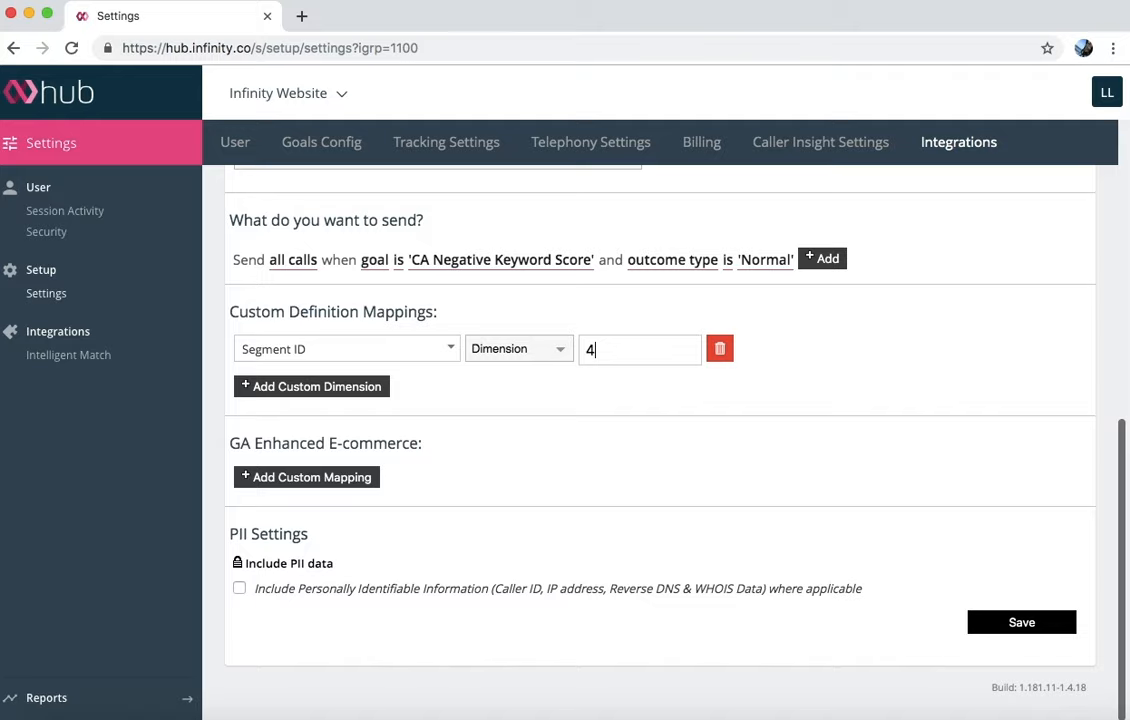
# - Add a custom mapping row under GA Enhanced E-commerce
pyautogui.click(303, 477)
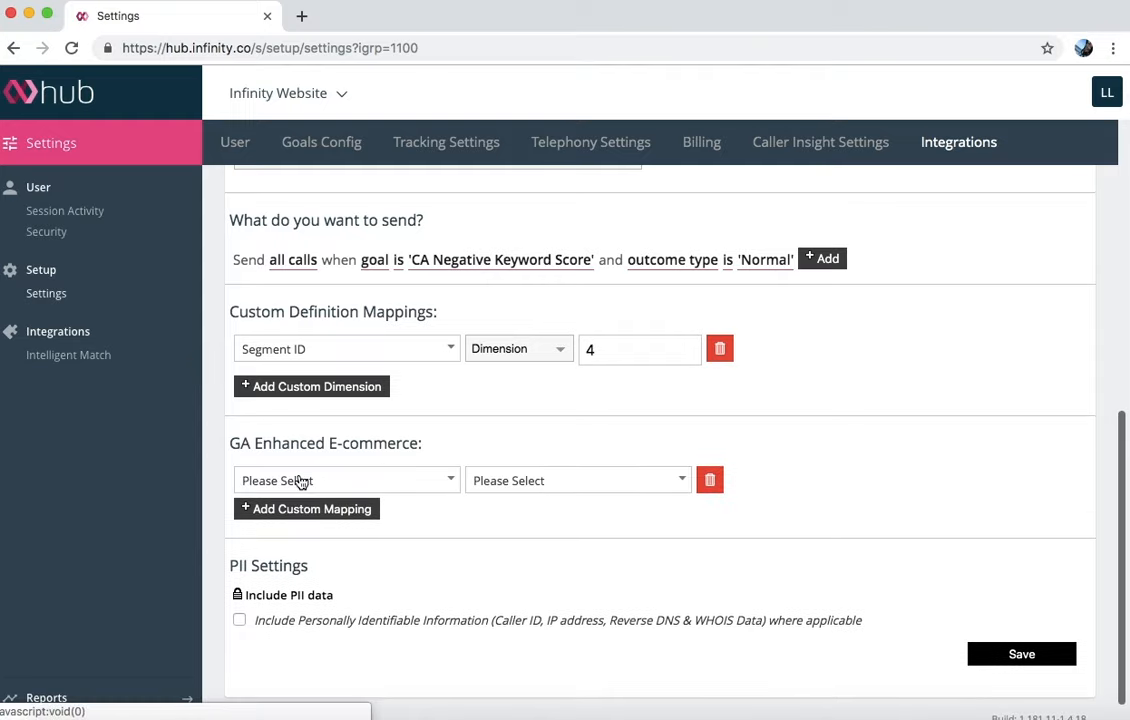